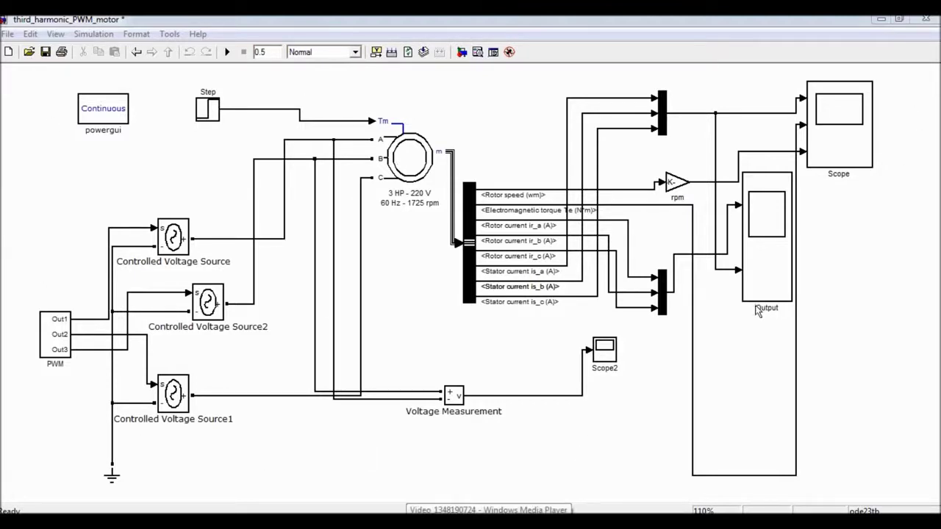
# Open the Output scope of the motor model and maximize its window.
pyautogui.doubleClick(772, 275)
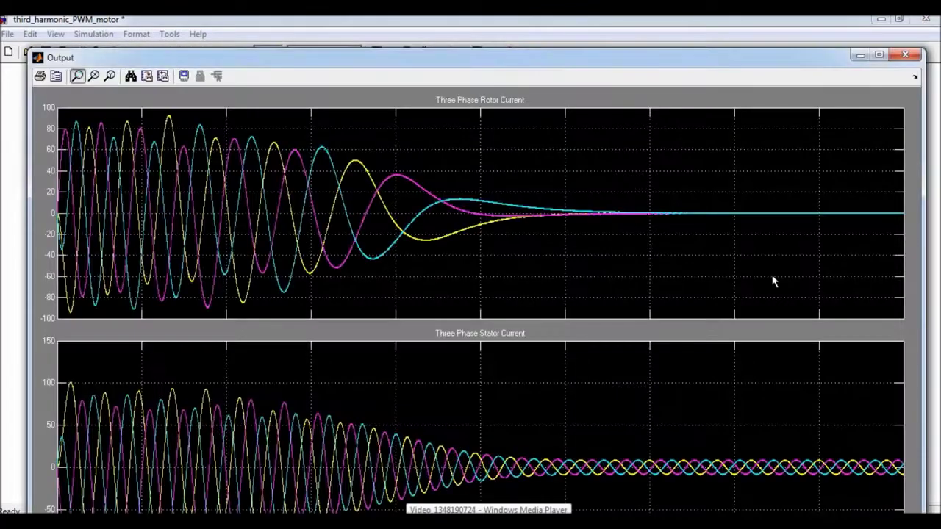
pyautogui.doubleClick(620, 59)
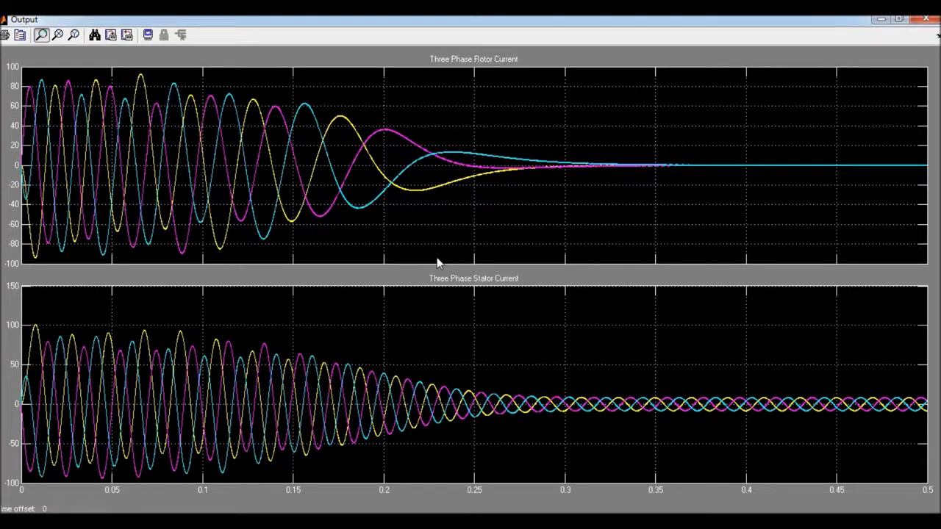
# Zoom in along the time axis on the early rotor current waveforms, from about 0.018 to 0.063, and restore the full time range.
pyautogui.click(59, 37)
pyautogui.moveTo(54, 71)
pyautogui.mouseDown()
pyautogui.moveTo(96, 169)
pyautogui.moveTo(136, 212)
pyautogui.mouseUp()
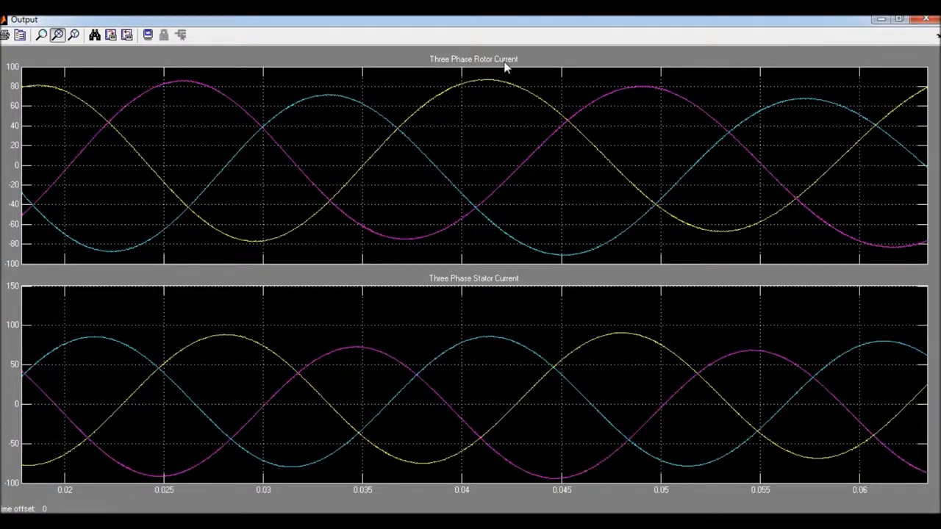
pyautogui.click(96, 39)
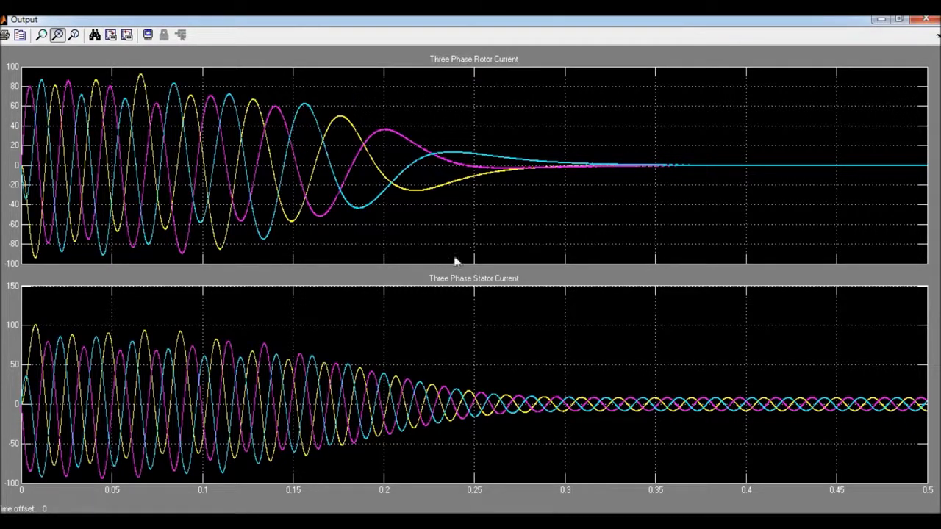
# In the MATLAB command window, rerun set(0,'ShowHiddenHandles','on') and set(gcf,'menubar','figure') to add the scope's figure menus, and return to the Output scope.
pyautogui.click(299, 461)
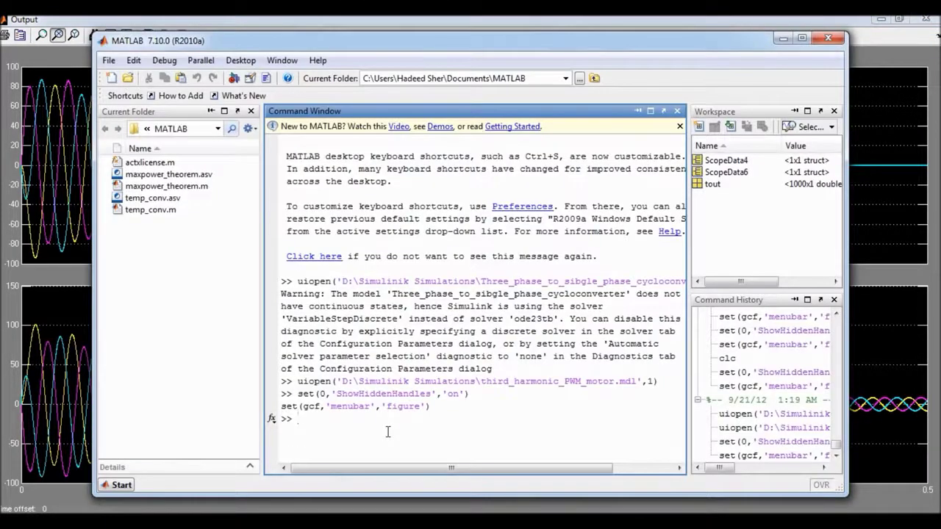
pyautogui.press('Up')
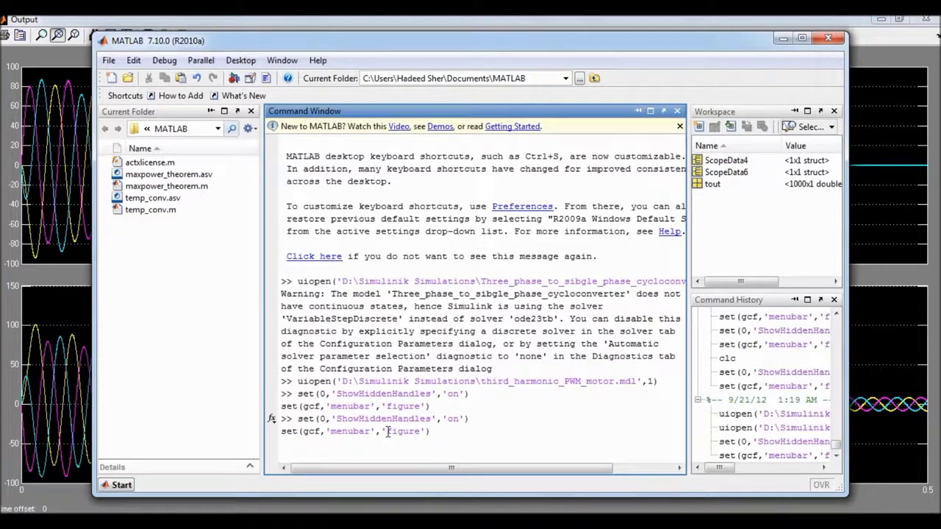
pyautogui.press('Return')
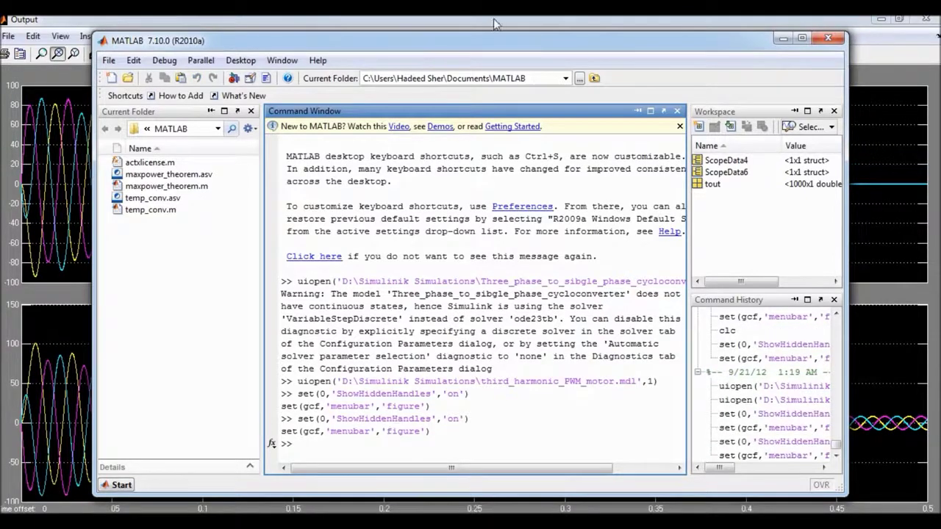
pyautogui.click(495, 25)
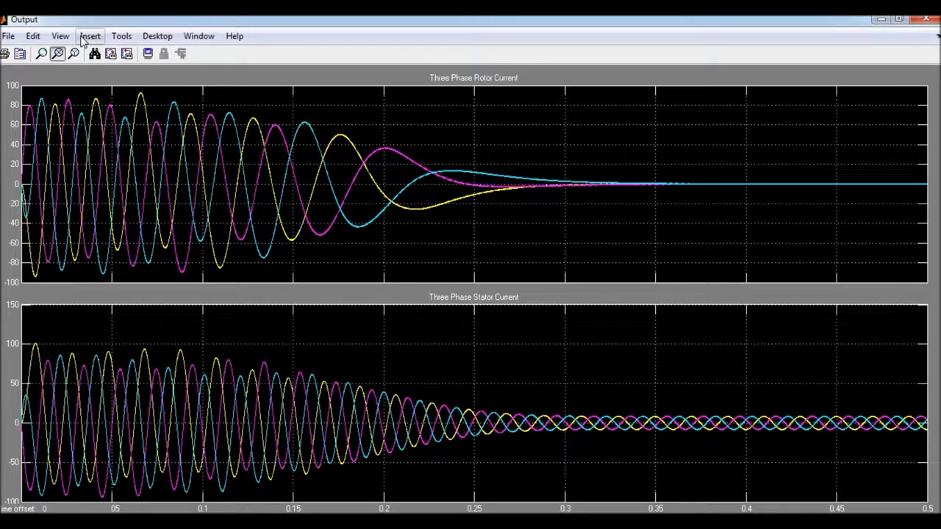
# Open the rotor current plot's axes properties and set its axis lines to black and its background to white.
pyautogui.click(33, 36)
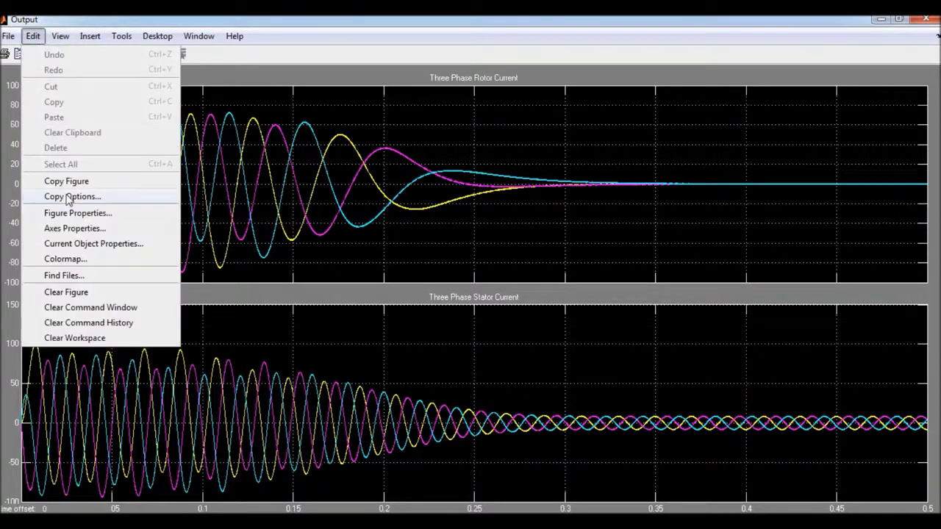
pyautogui.click(74, 228)
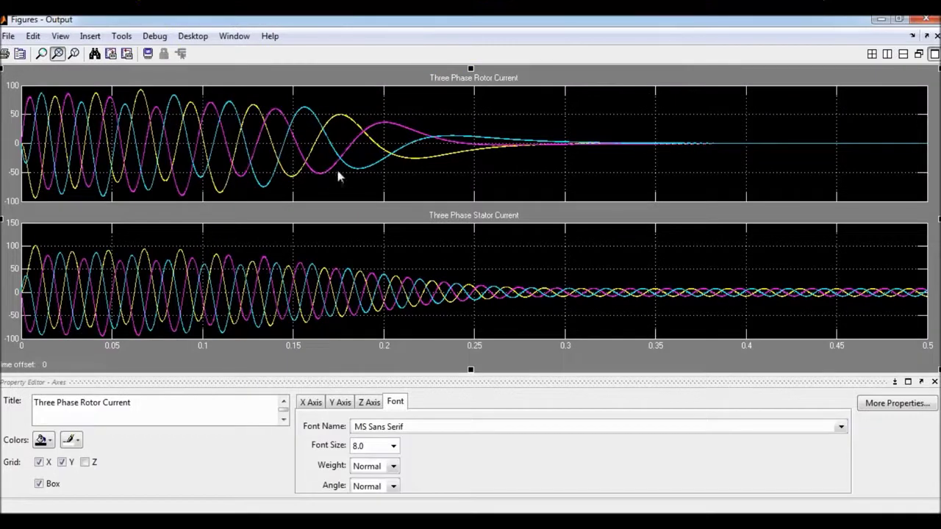
pyautogui.click(78, 441)
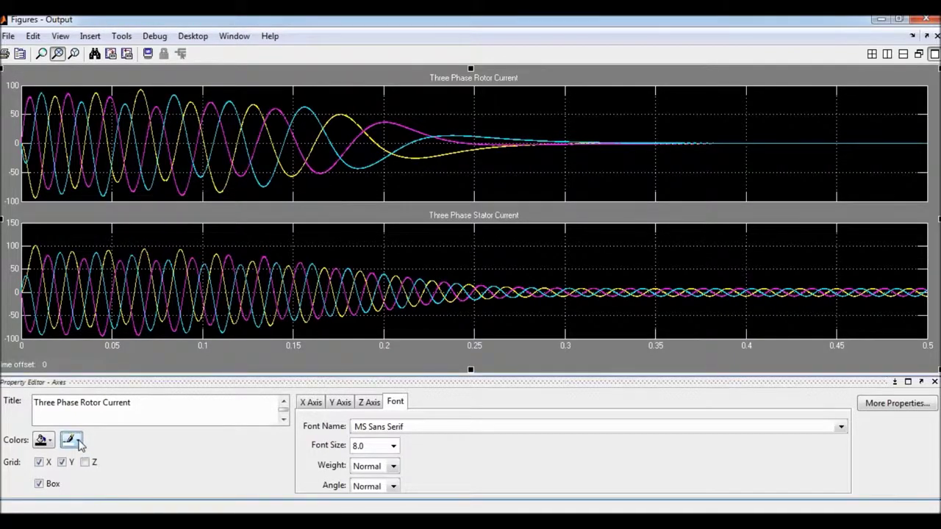
pyautogui.click(69, 399)
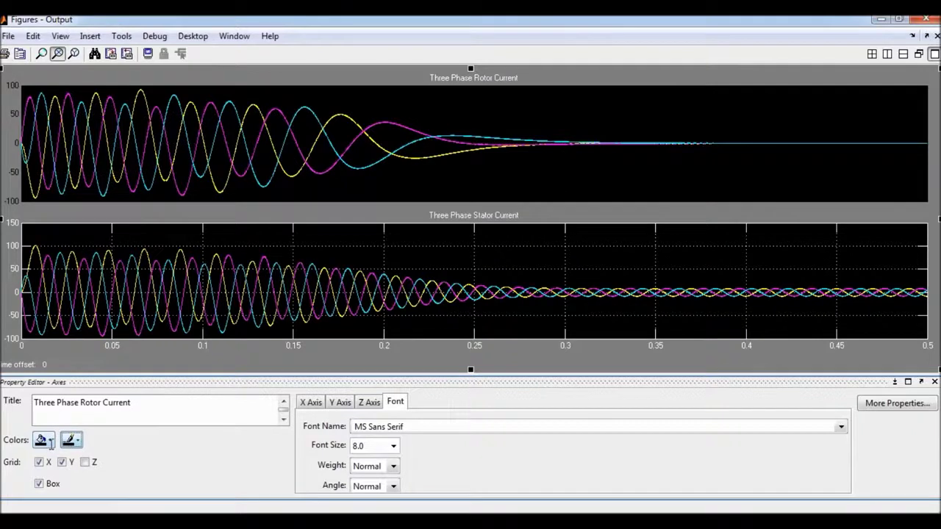
pyautogui.click(43, 440)
pyautogui.click(57, 399)
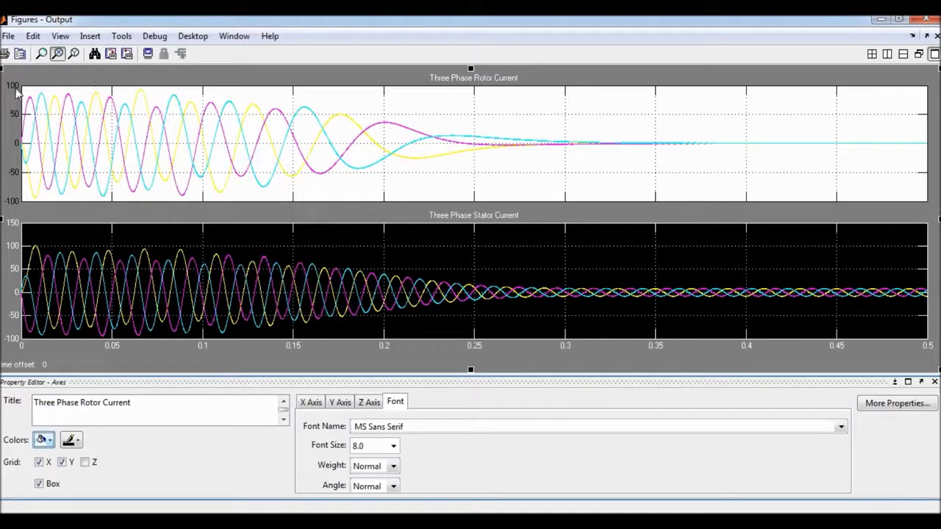
# Set the rotor current plot's axes font to size 12 bold and nudge the plot so its vertical tick labels fit.
pyautogui.moveTo(403, 518)
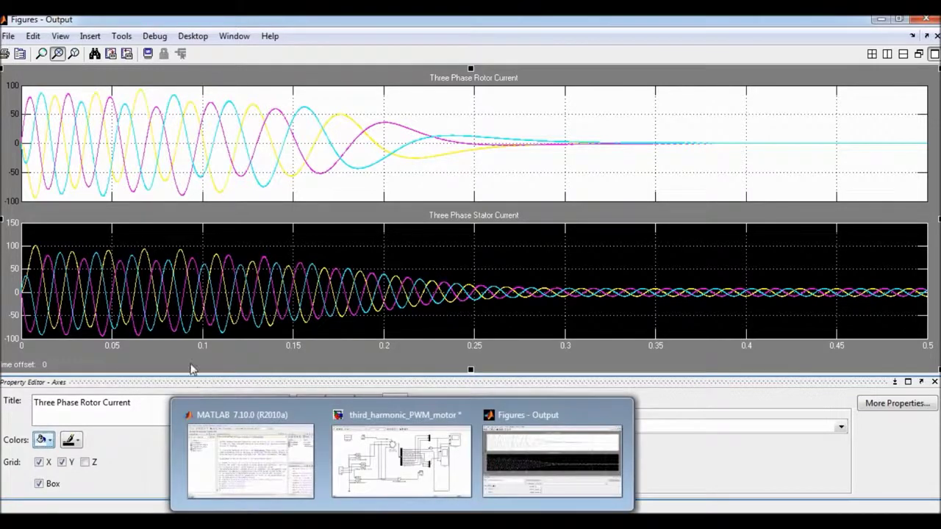
pyautogui.click(394, 446)
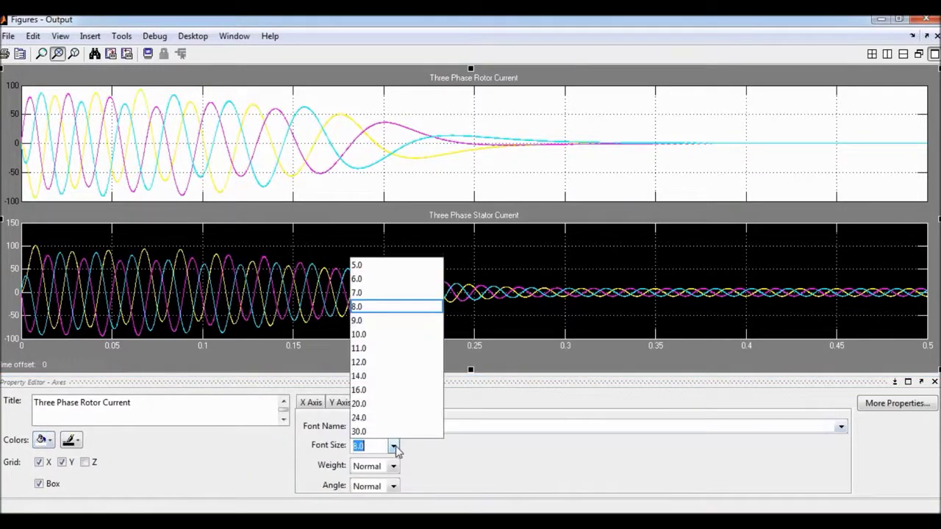
pyautogui.click(393, 363)
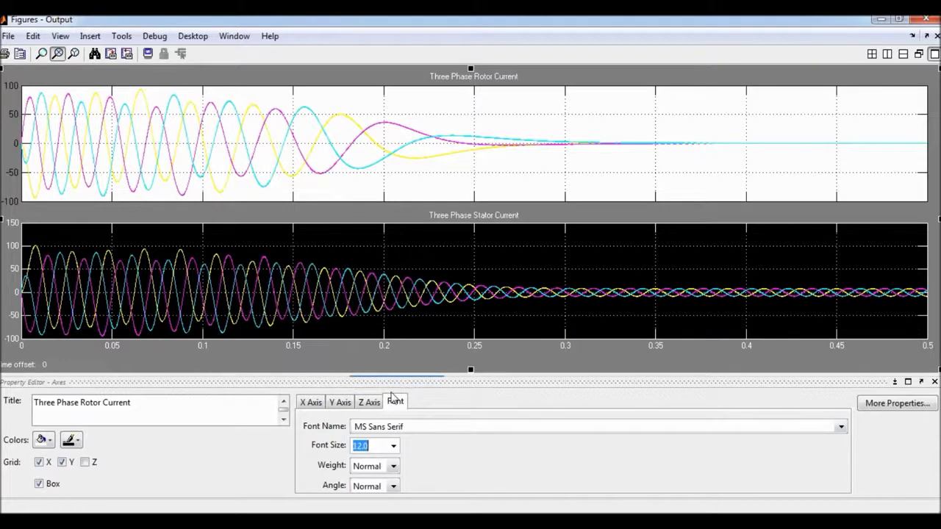
pyautogui.click(393, 466)
pyautogui.click(391, 451)
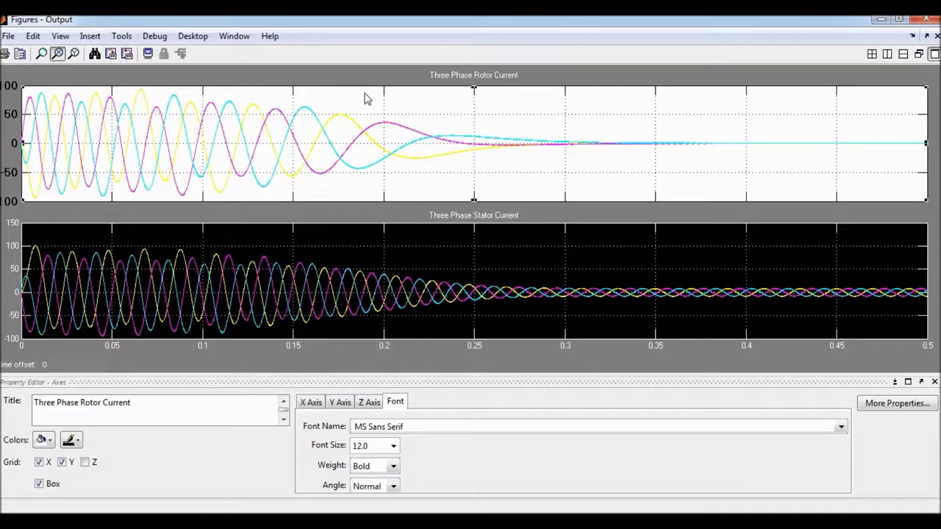
pyautogui.moveTo(381, 91)
pyautogui.mouseDown()
pyautogui.moveTo(392, 87)
pyautogui.moveTo(387, 93)
pyautogui.mouseUp()
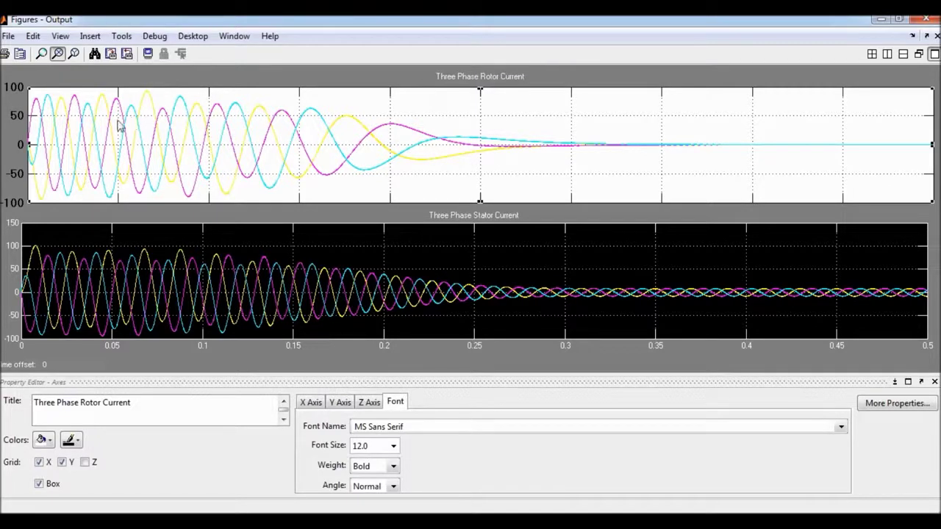
# Set the line width of the magenta curve in the rotor current plot to 2.0.
pyautogui.click(73, 112)
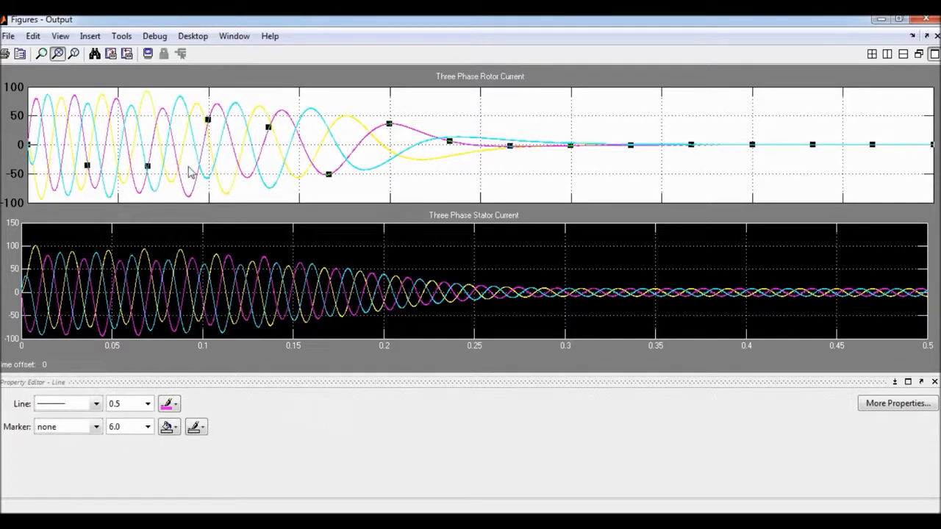
pyautogui.click(176, 405)
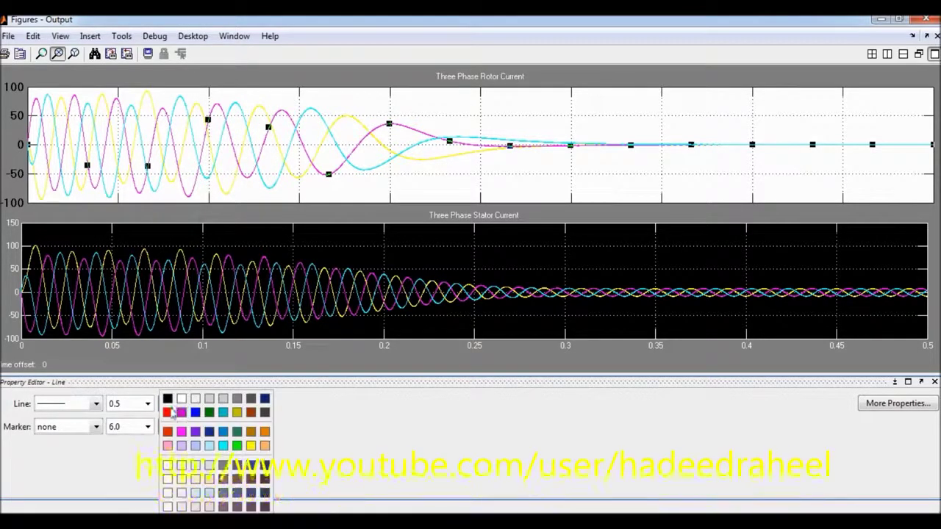
pyautogui.click(167, 405)
pyautogui.click(148, 404)
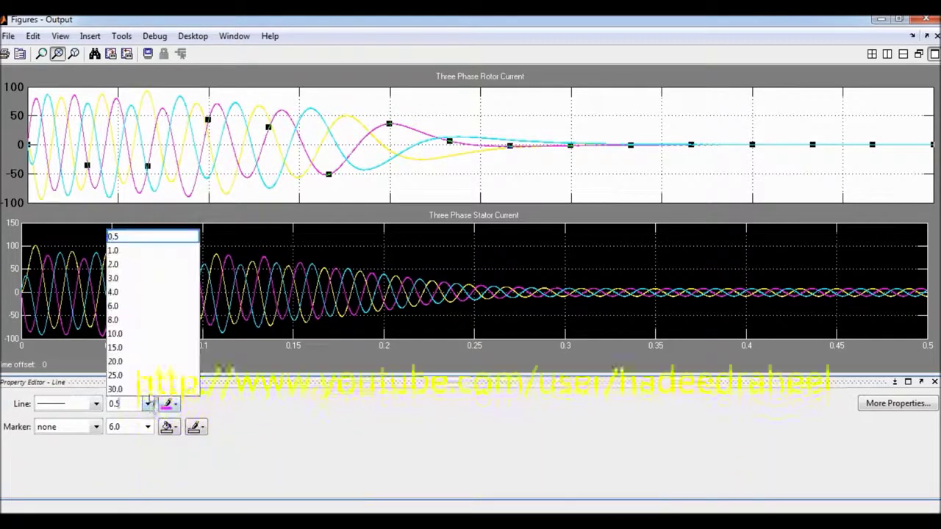
pyautogui.click(147, 264)
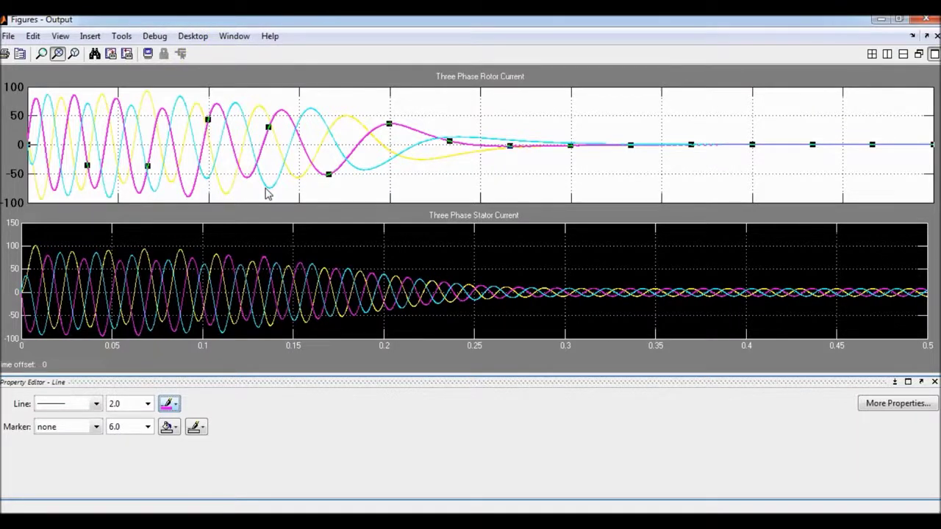
# Set the cyan rotor current curve's line width to 2.0 and recolor it blue.
pyautogui.click(219, 155)
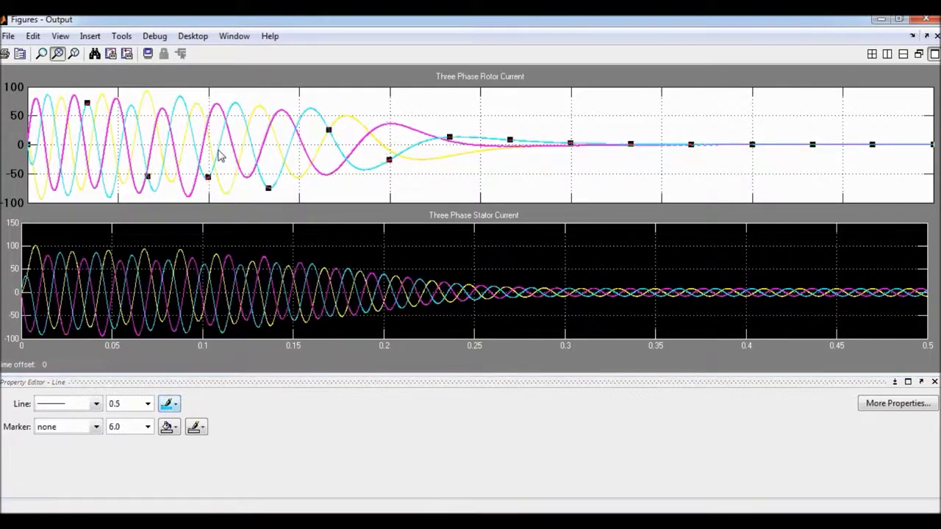
pyautogui.click(148, 403)
pyautogui.click(157, 265)
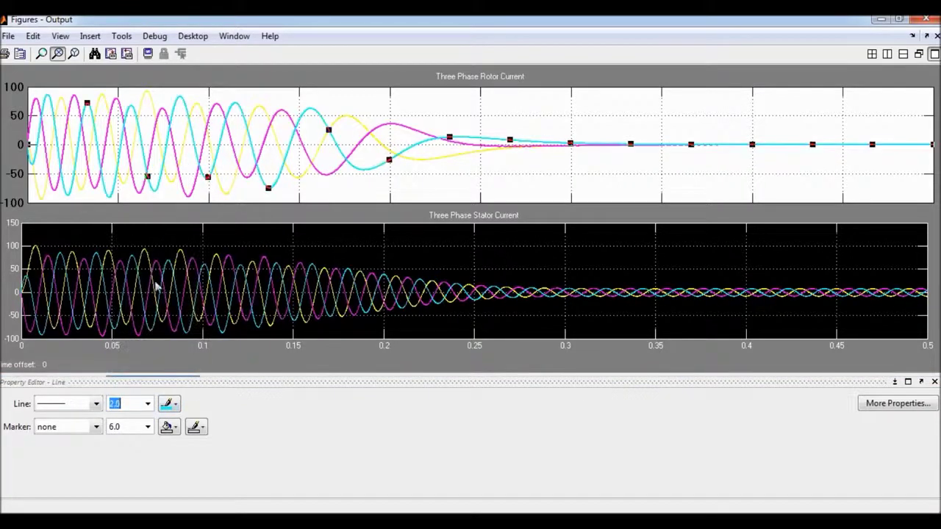
pyautogui.click(172, 404)
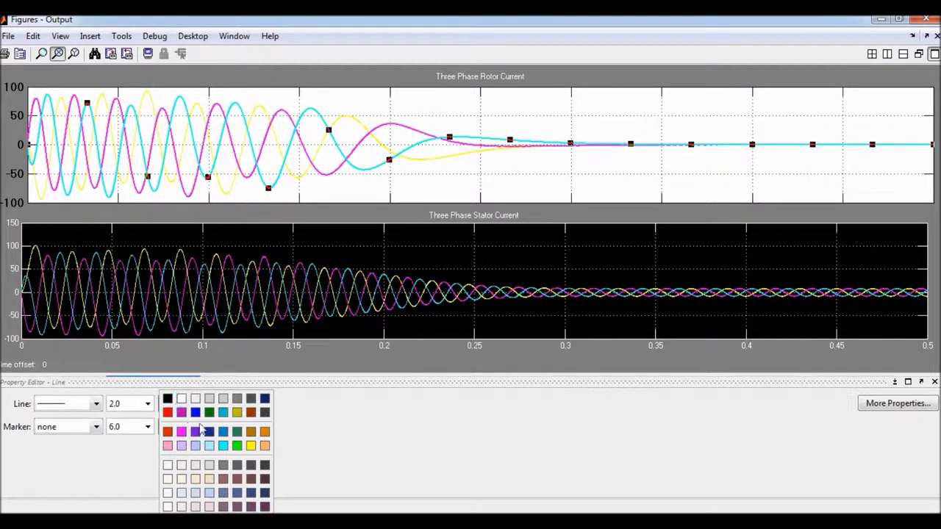
pyautogui.click(196, 413)
pyautogui.click(294, 190)
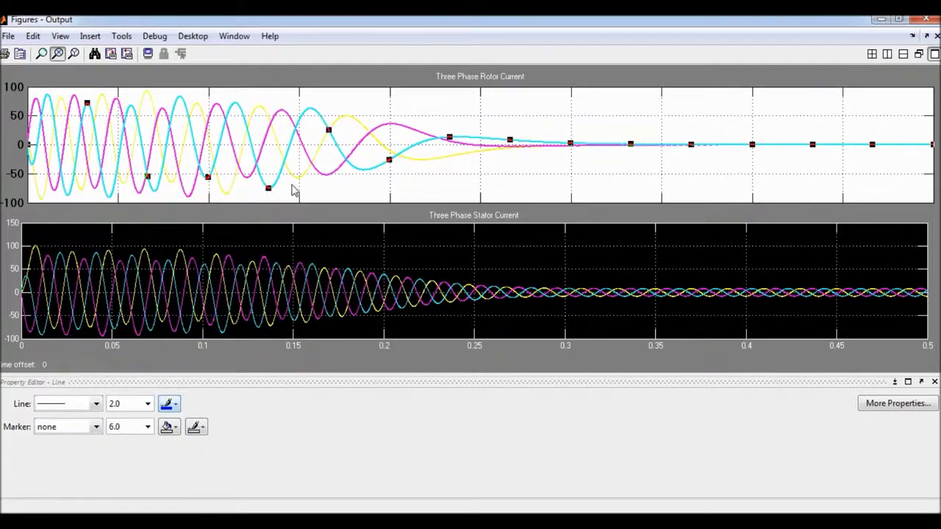
# Recolor the yellow rotor current curve dark yellow and set its line width to 2.0.
pyautogui.click(279, 149)
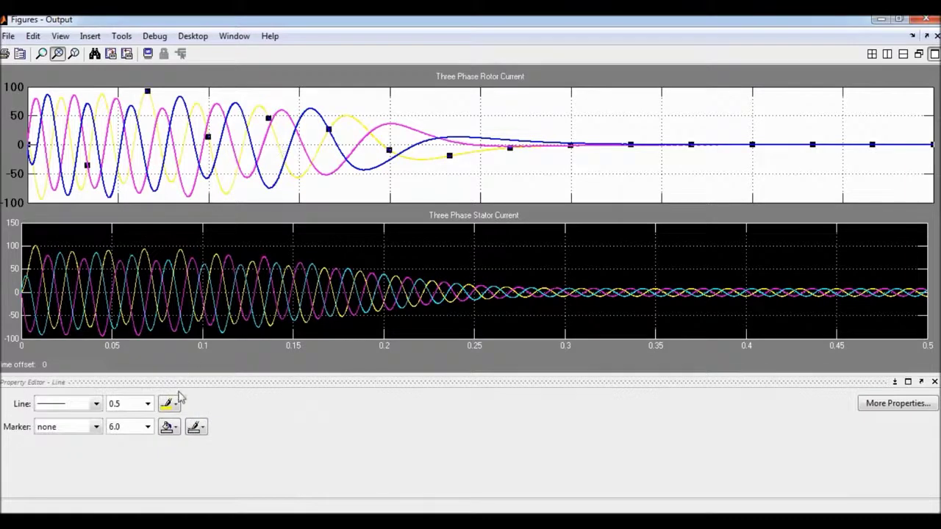
pyautogui.click(176, 404)
pyautogui.click(240, 418)
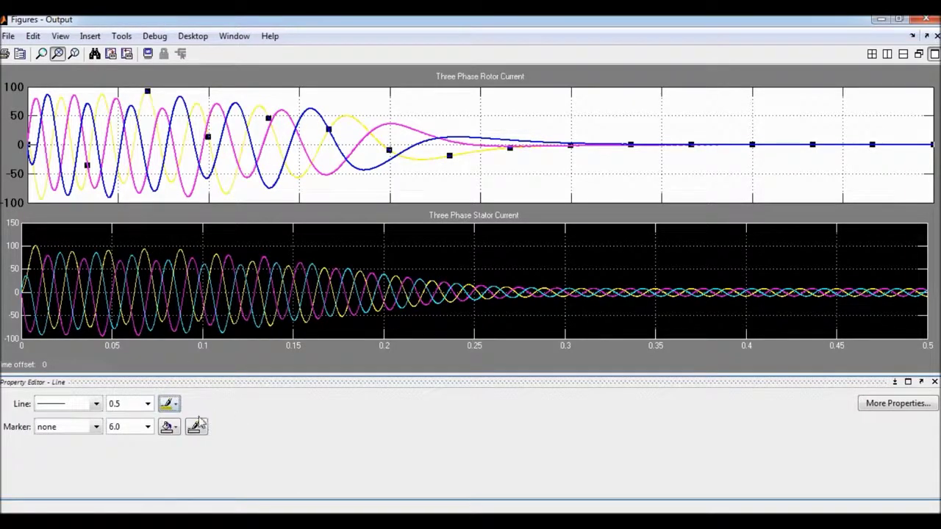
pyautogui.click(147, 403)
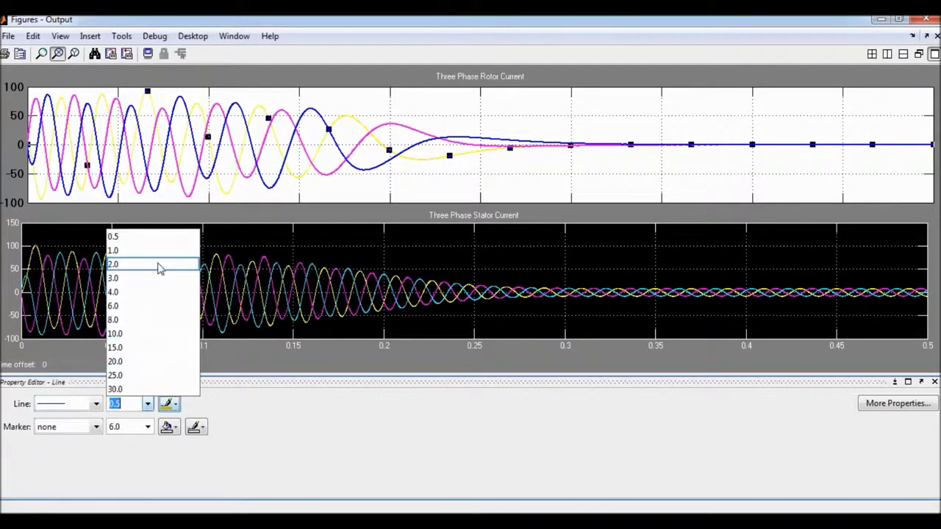
pyautogui.click(156, 265)
pyautogui.click(335, 219)
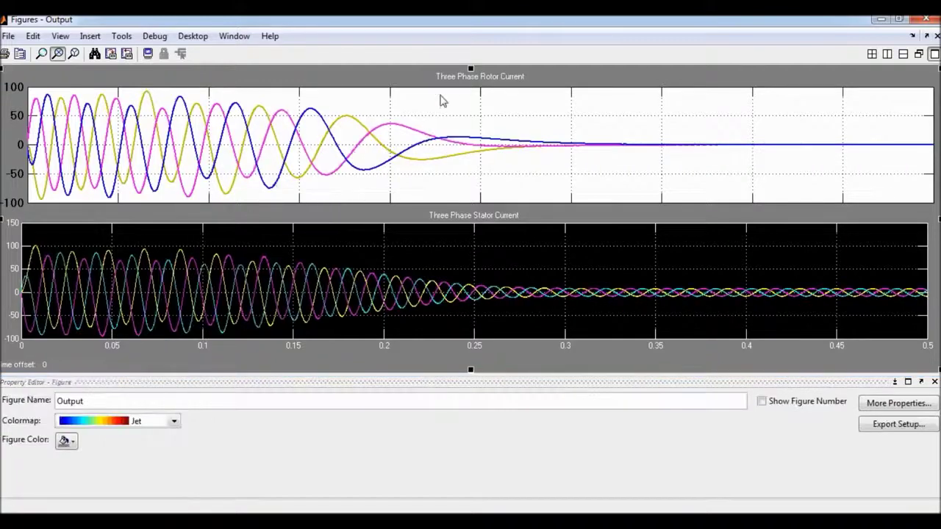
# Format the Three Phase Rotor Current title as size 16 bold black text and move it slightly down toward the plot.
pyautogui.doubleClick(456, 76)
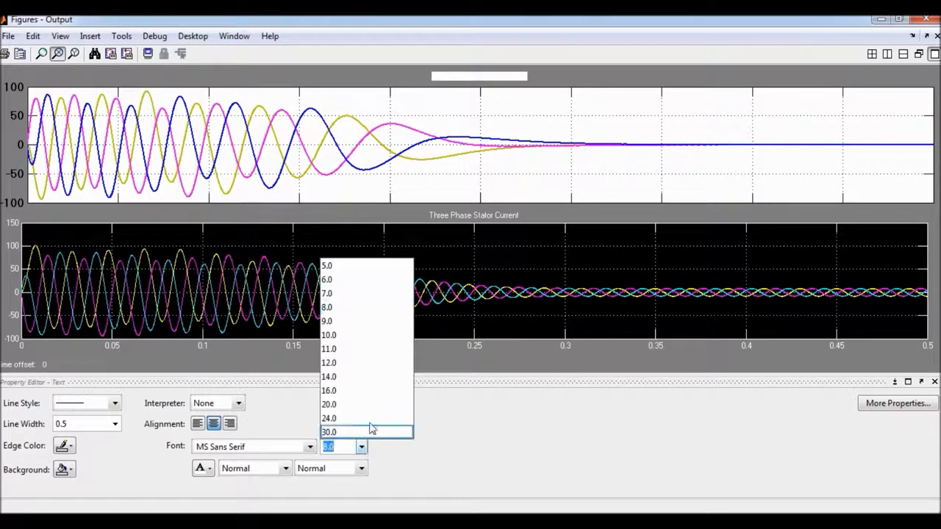
pyautogui.click(373, 391)
pyautogui.click(286, 468)
pyautogui.click(274, 453)
pyautogui.click(210, 474)
pyautogui.click(199, 397)
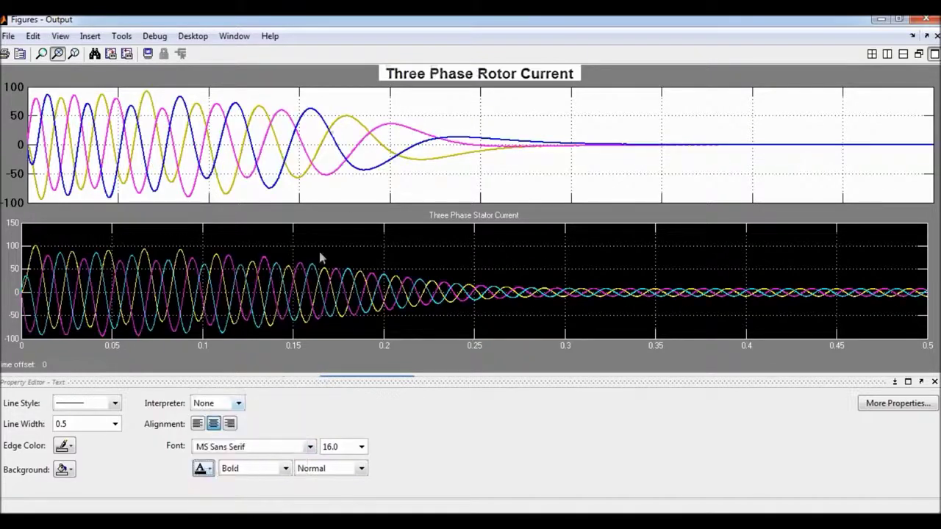
pyautogui.click(378, 81)
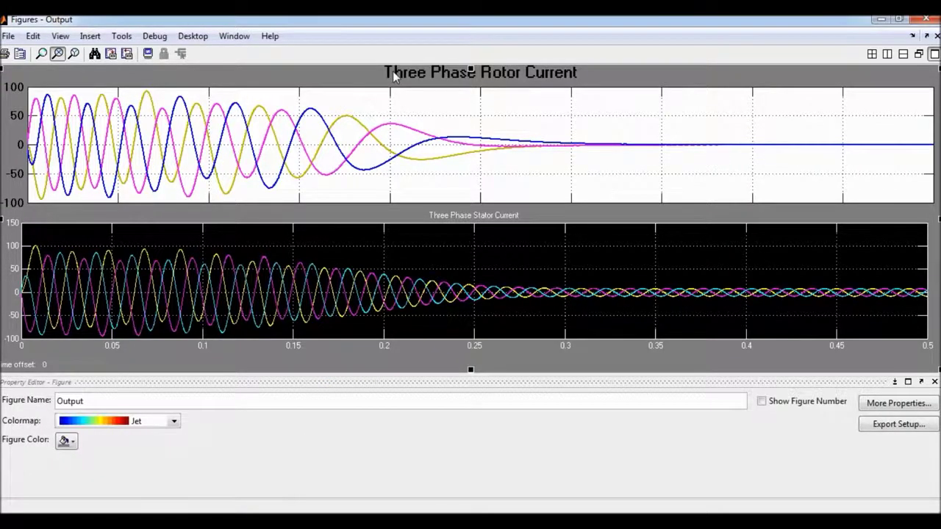
pyautogui.click(394, 76)
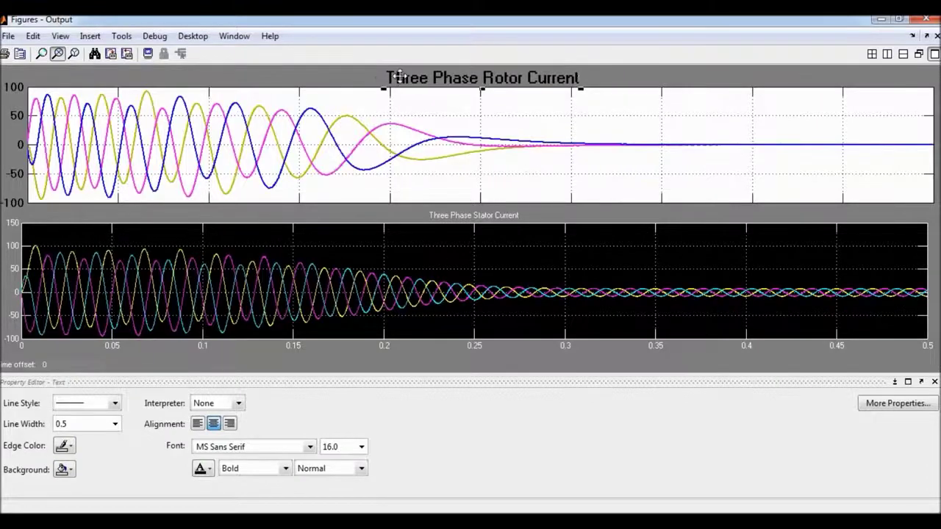
pyautogui.click(357, 77)
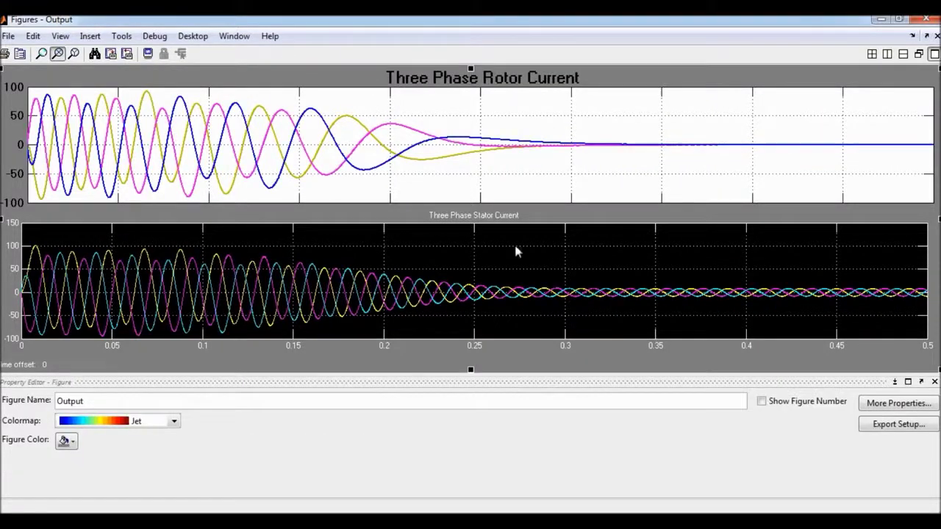